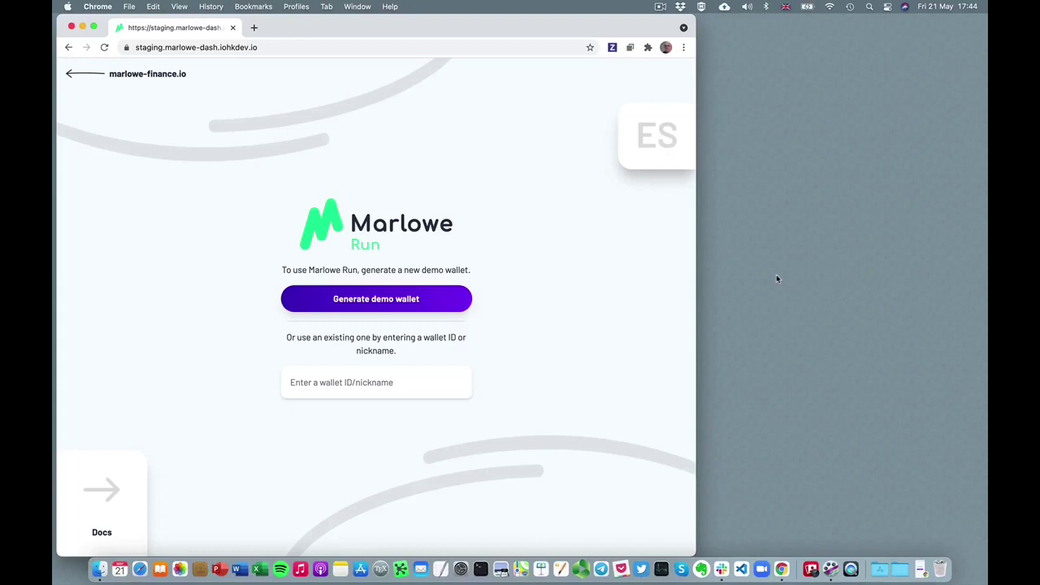
# - Pick up the first saved demo wallet by its nickname in the open Marlowe Run window
pyautogui.click(316, 383)
pyautogui.click(319, 416)
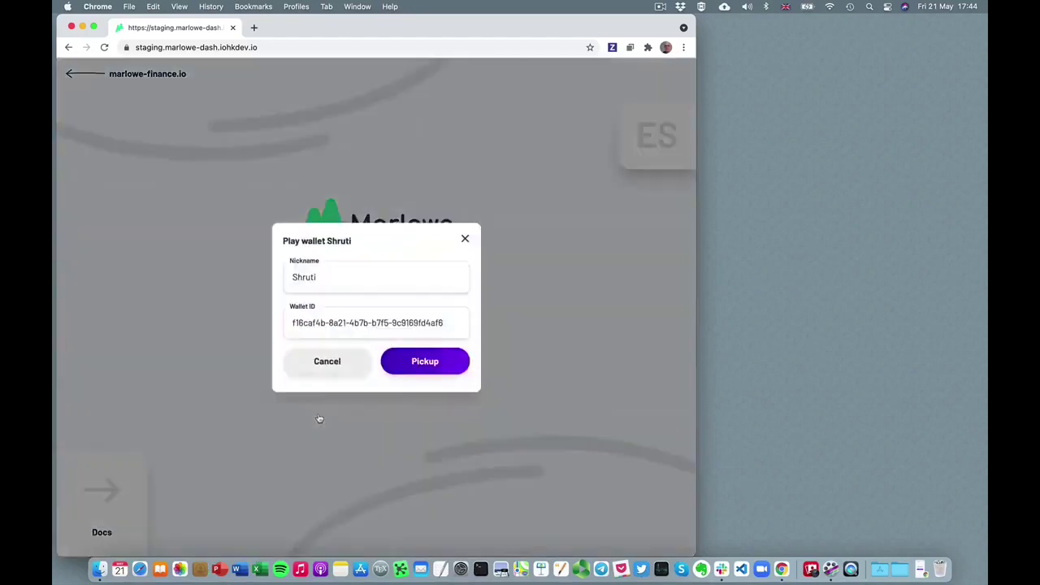
pyautogui.click(425, 362)
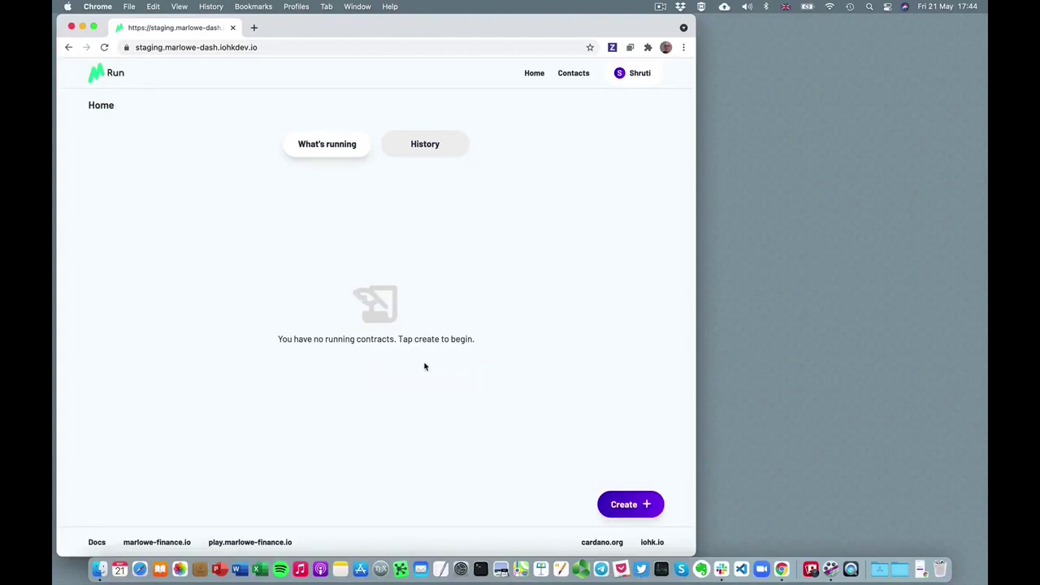
# - Restore the minimized second browser window and pick up the other saved demo wallet there
pyautogui.click(920, 568)
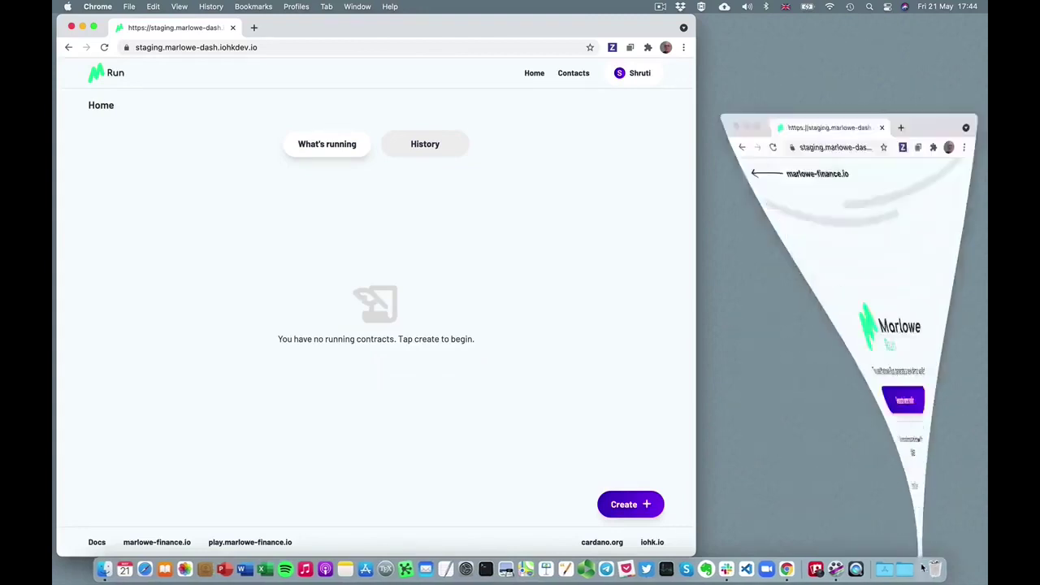
pyautogui.click(835, 382)
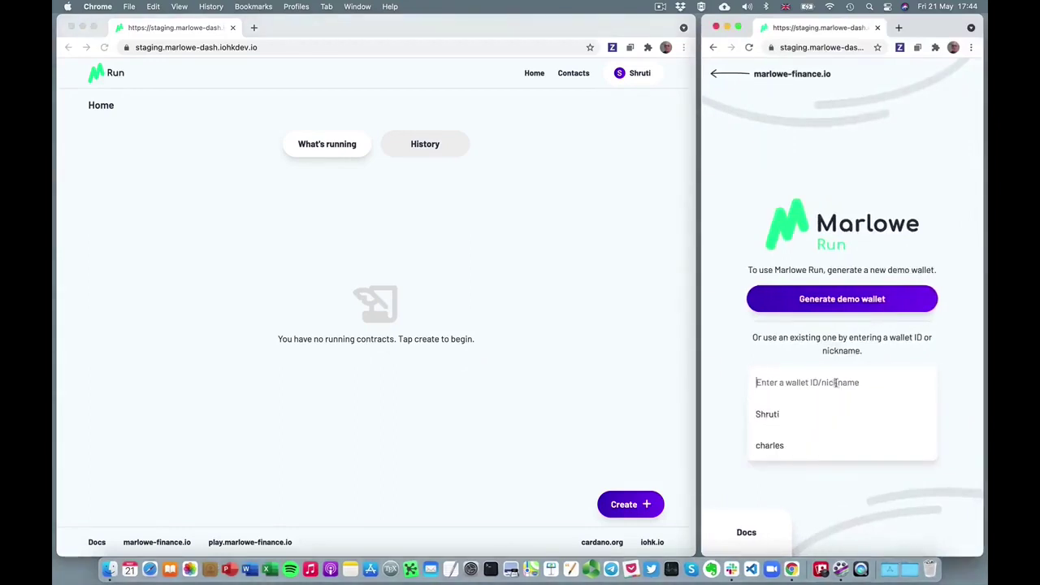
pyautogui.click(785, 446)
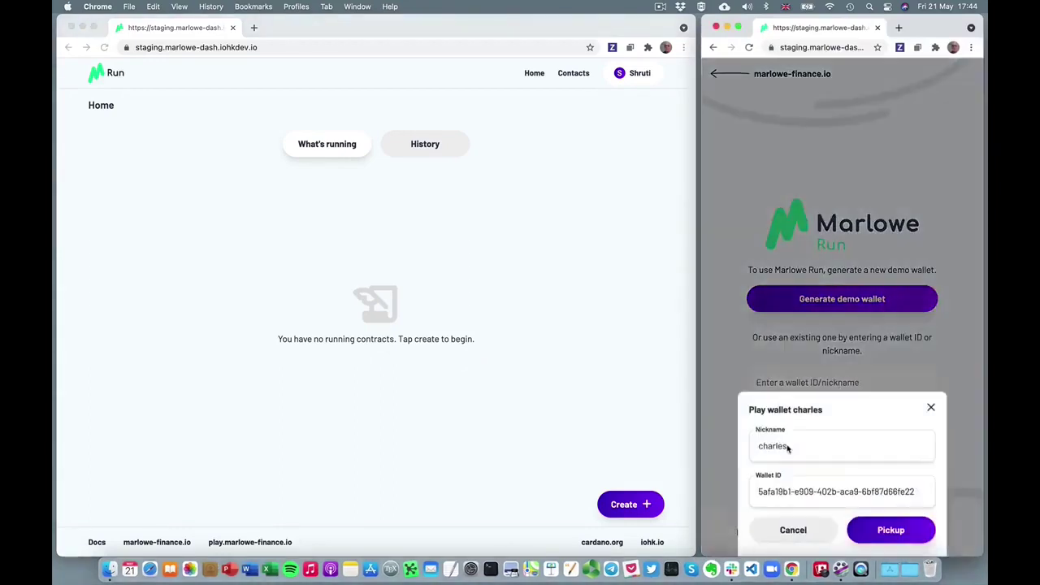
pyautogui.click(888, 529)
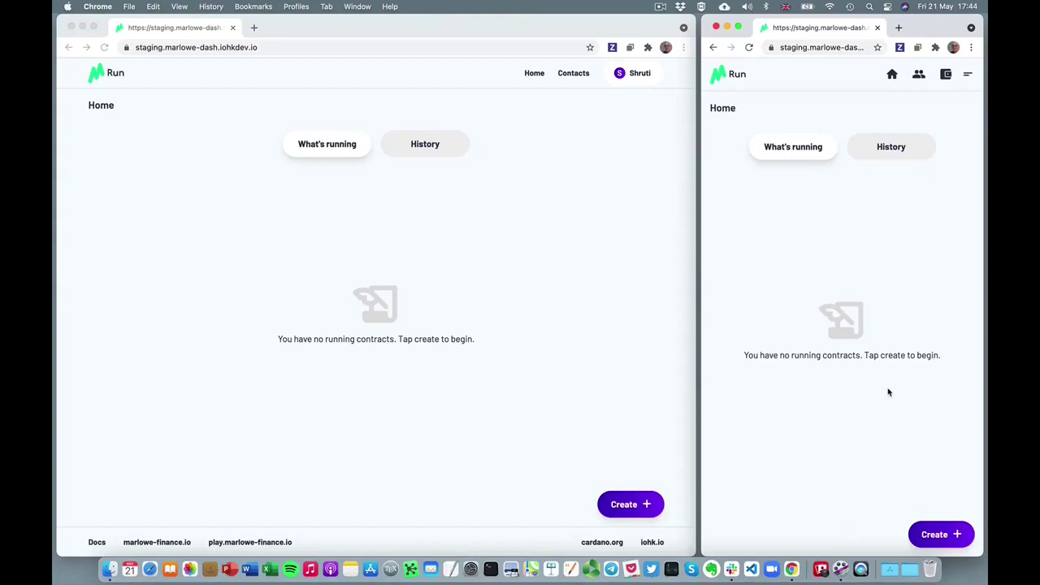
# - Set up a Zero Coupon Bond contract from the first wallet, assigning that wallet as Investor and the second wallet as Issuer
pyautogui.click(628, 508)
pyautogui.click(628, 508)
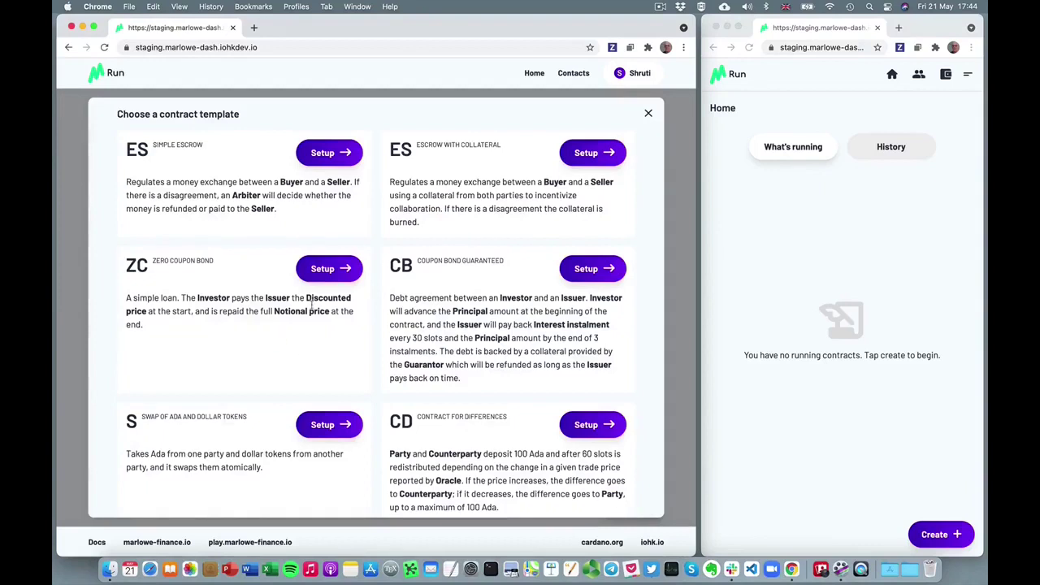
pyautogui.click(329, 272)
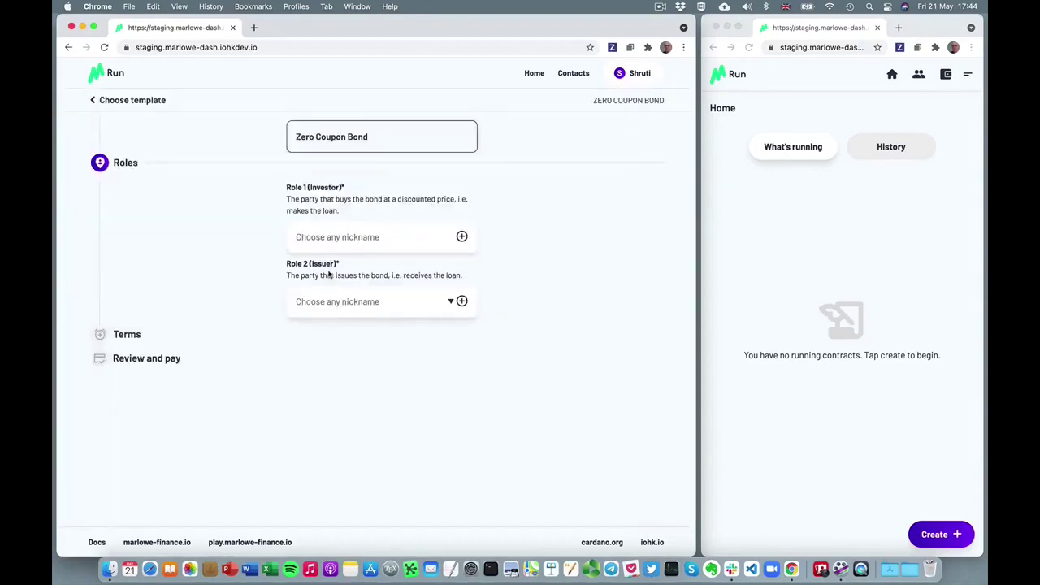
pyautogui.click(341, 237)
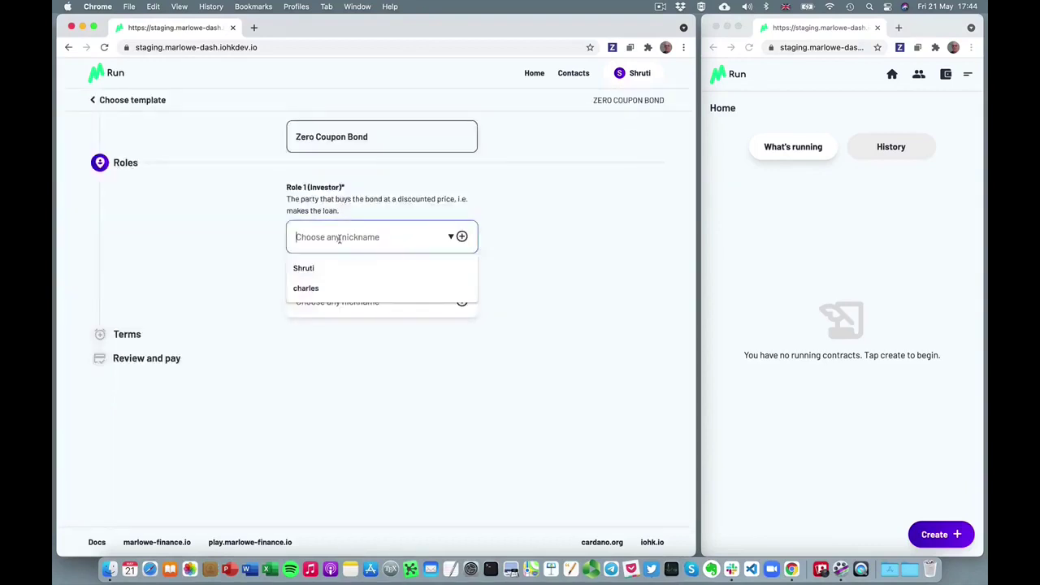
pyautogui.click(323, 268)
pyautogui.click(332, 300)
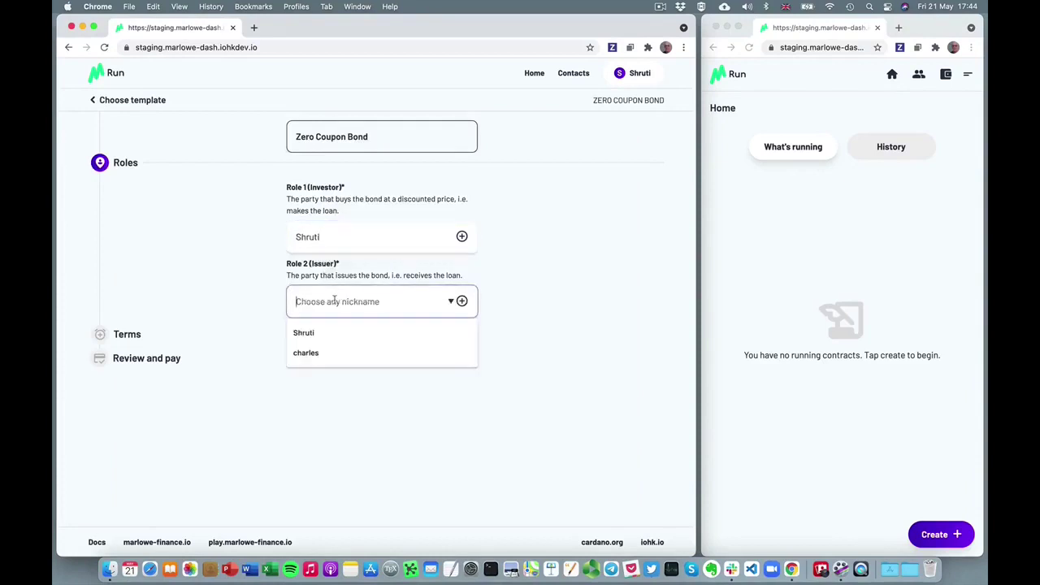
pyautogui.click(326, 351)
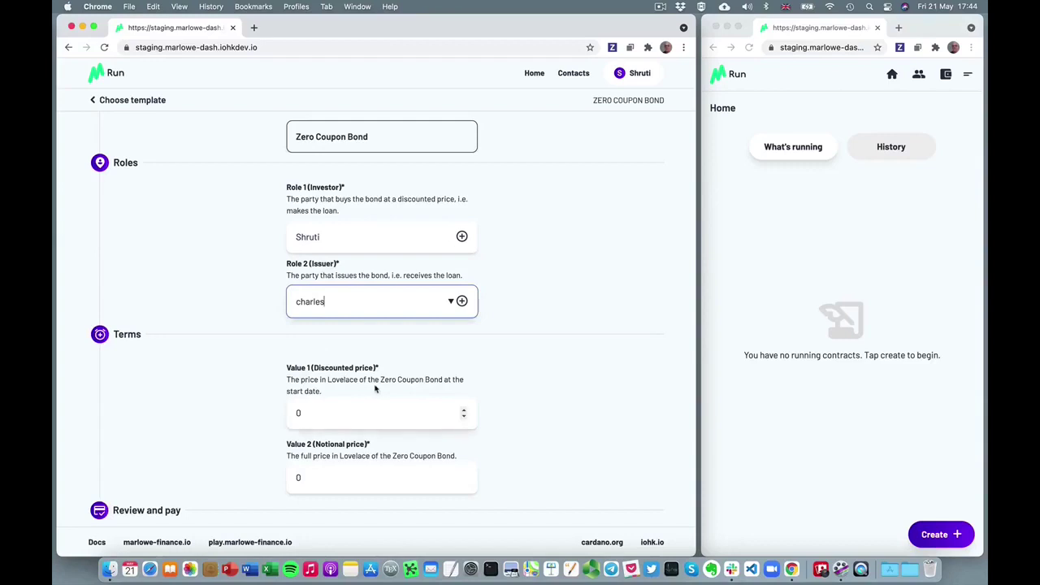
# - Set the bond's discounted price to 1000000 Lovelace and its notional price to 1100000 Lovelace
pyautogui.click(301, 412)
pyautogui.press('BackSpace')
pyautogui.write('1000000')
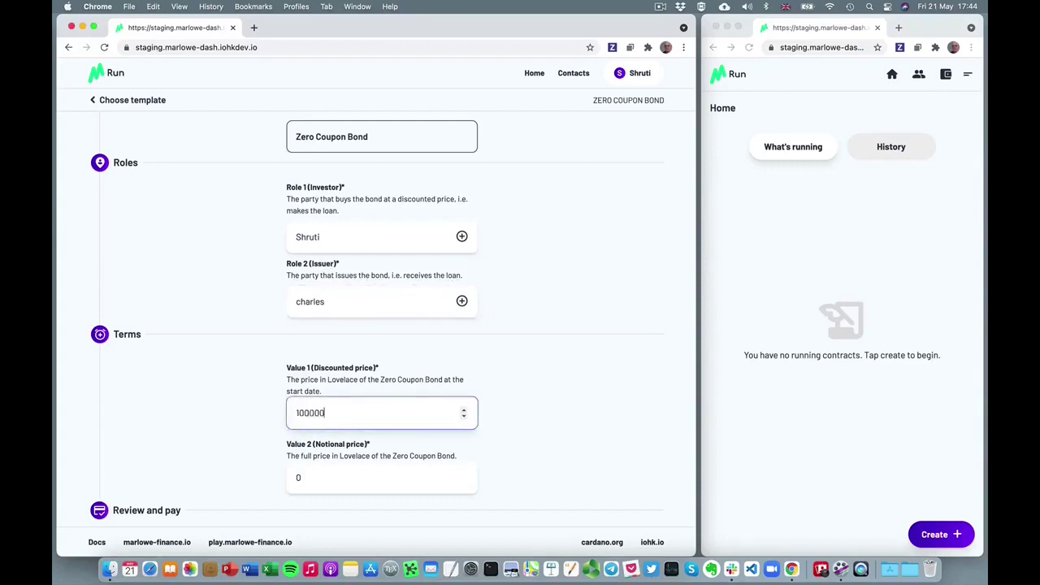
pyautogui.click(306, 477)
pyautogui.press('BackSpace')
pyautogui.write('1100000')
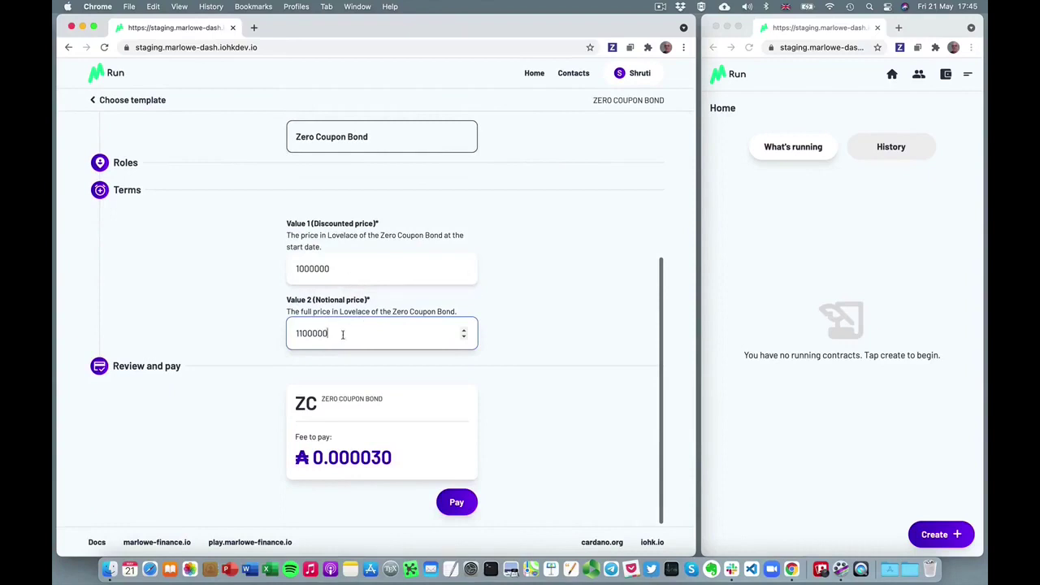
# - Pay the contract fee to run the Zero Coupon Bond and open the running contract in the issuer's window
pyautogui.click(456, 502)
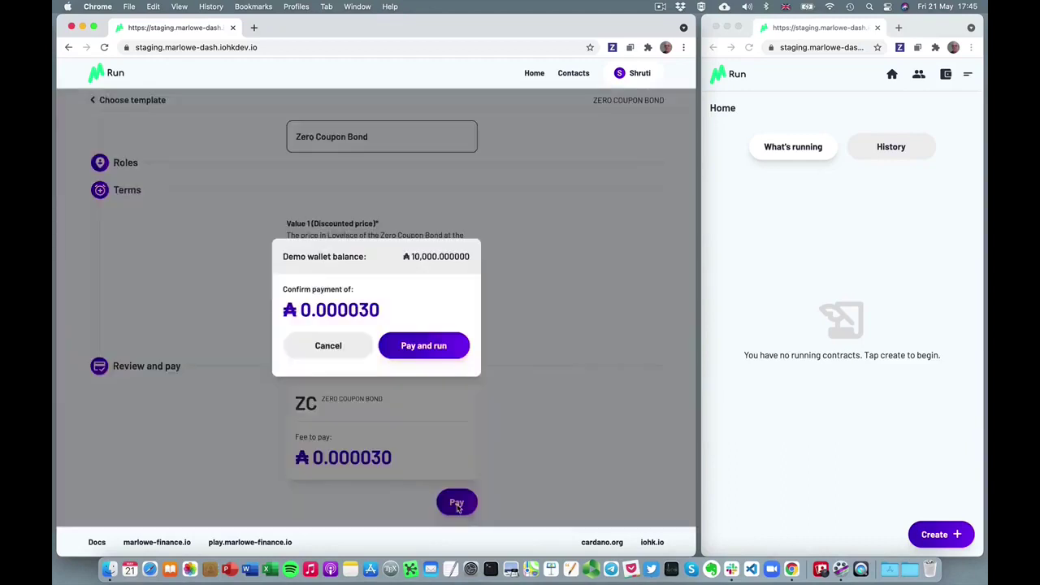
pyautogui.click(432, 348)
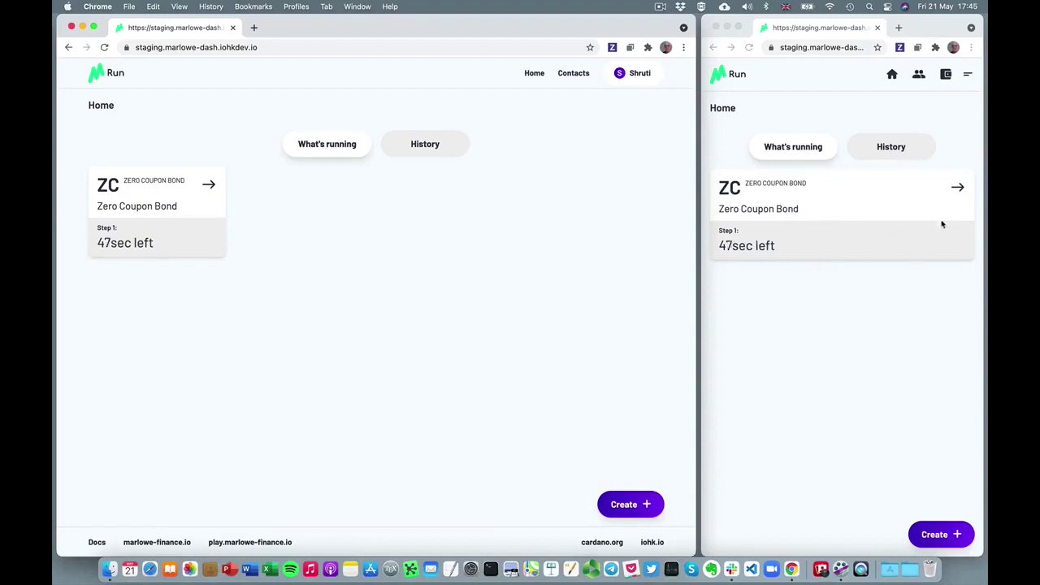
pyautogui.click(959, 189)
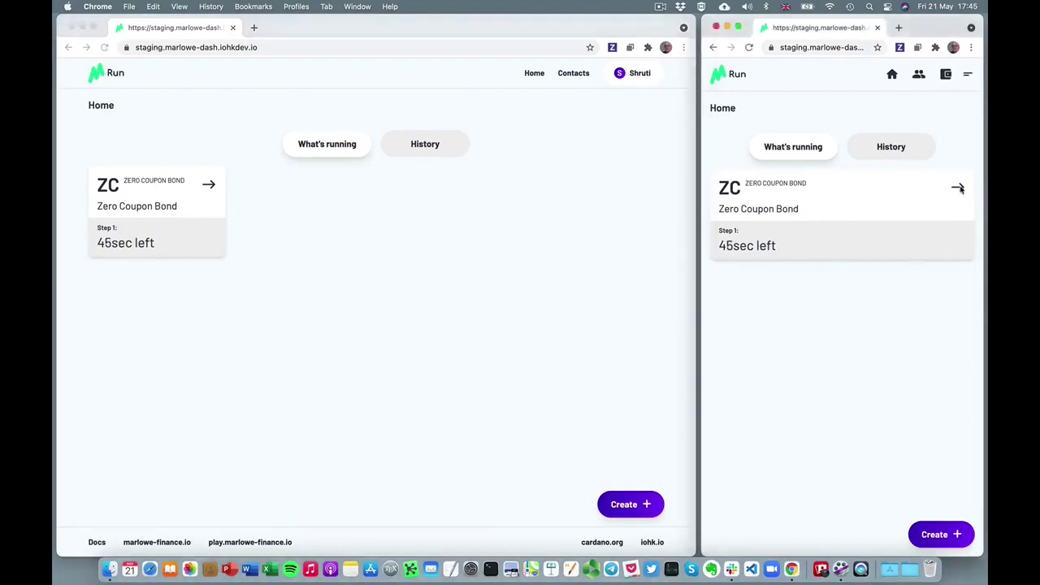
pyautogui.click(958, 188)
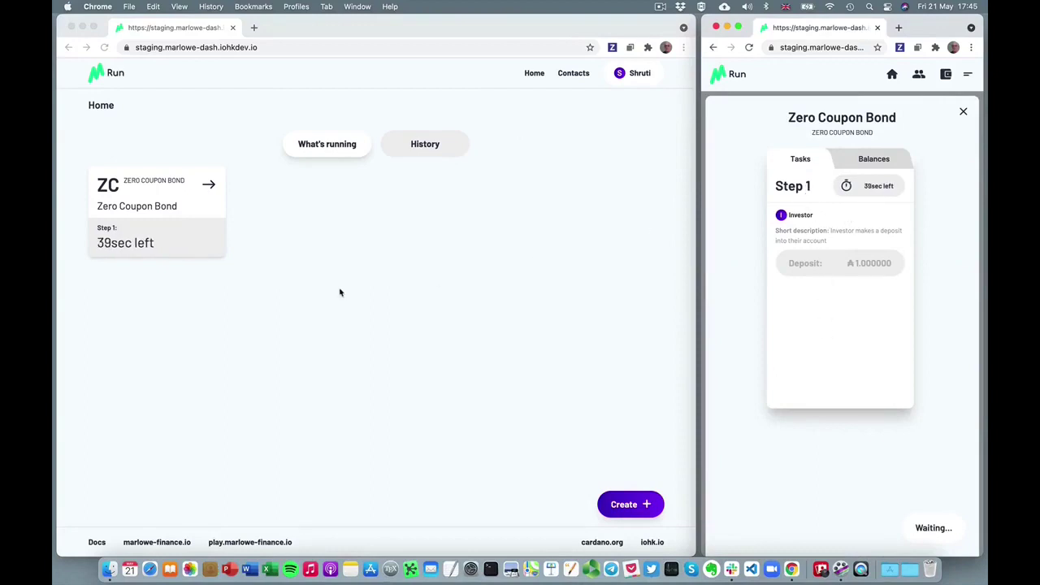
# - Open the running bond in the investor's window and make the Step 1 deposit of 1.000000 ADA
pyautogui.click(209, 186)
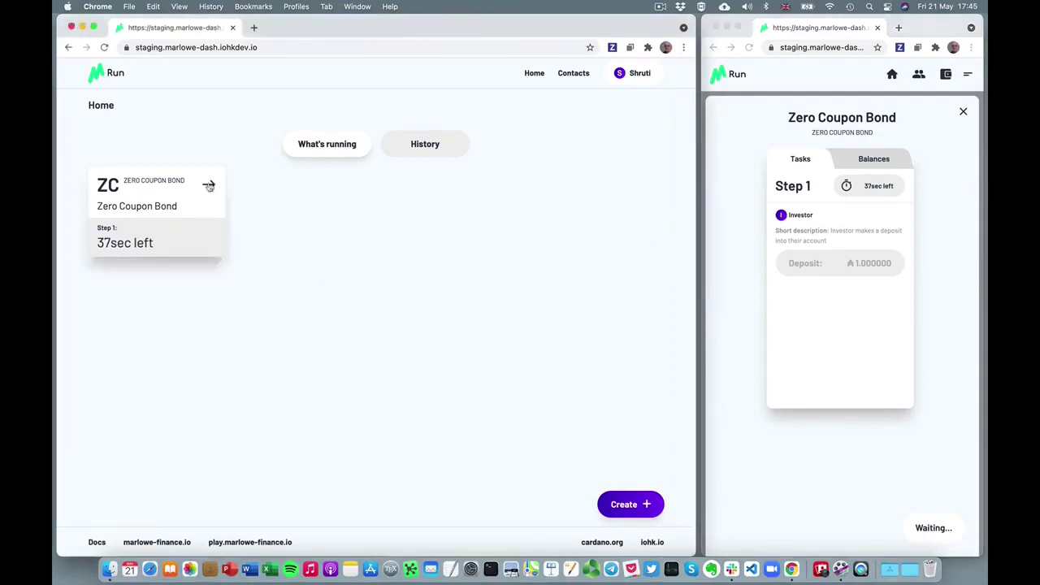
pyautogui.click(209, 186)
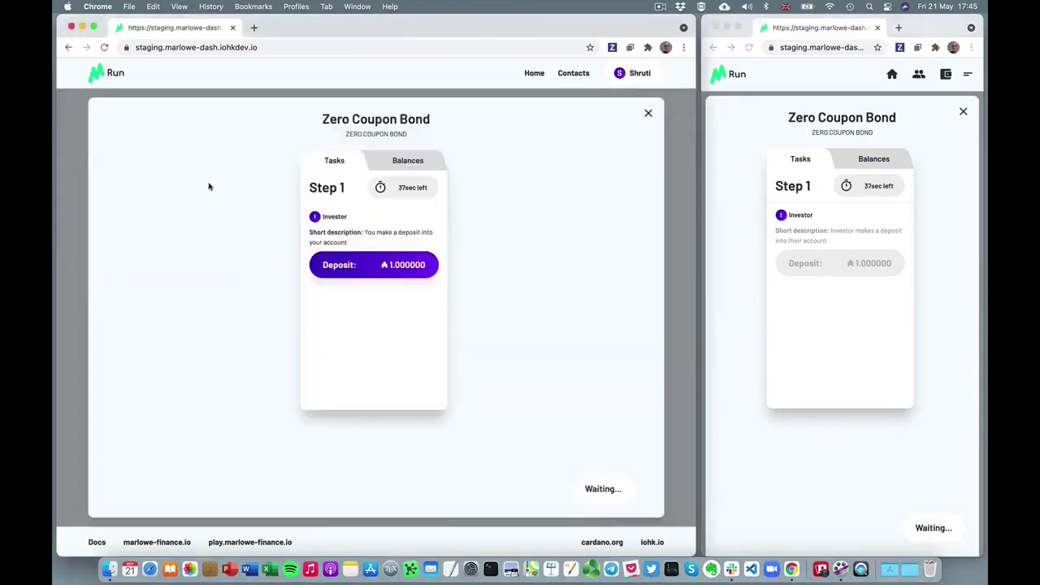
pyautogui.click(385, 266)
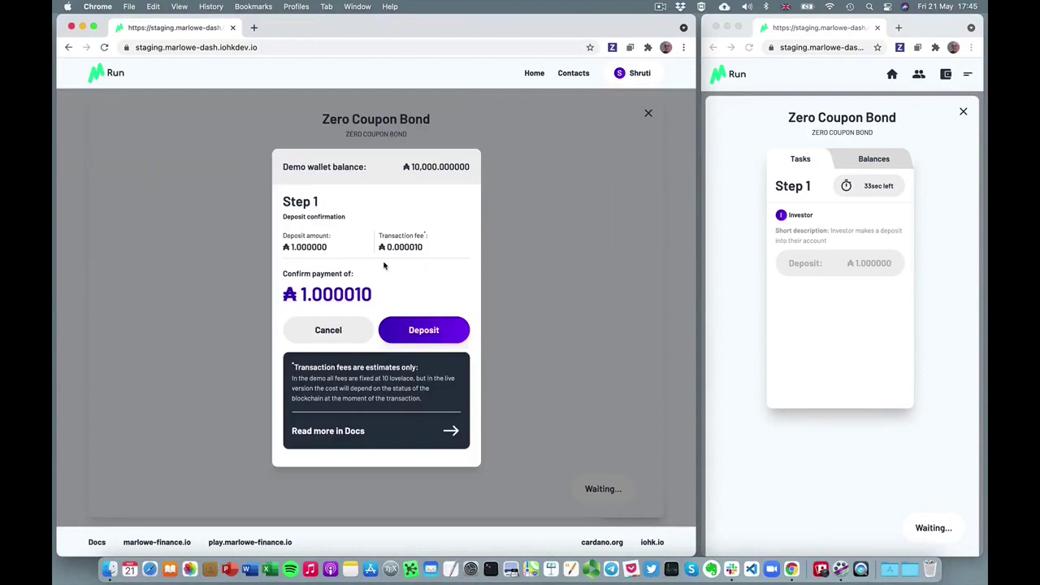
pyautogui.click(424, 331)
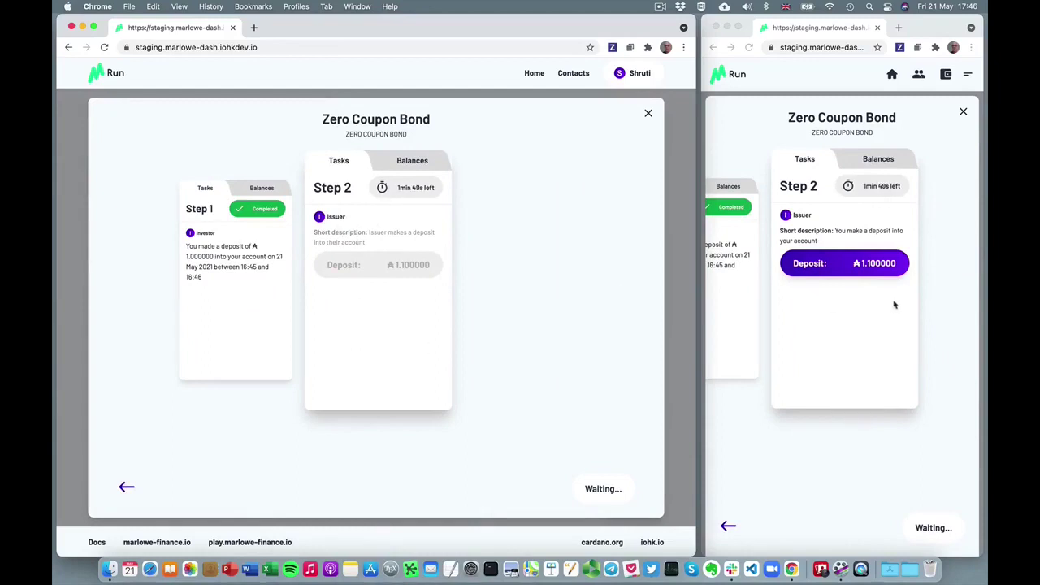
# - Make the issuer's Step 2 deposit of 1.100000 ADA from the second wallet
pyautogui.click(861, 268)
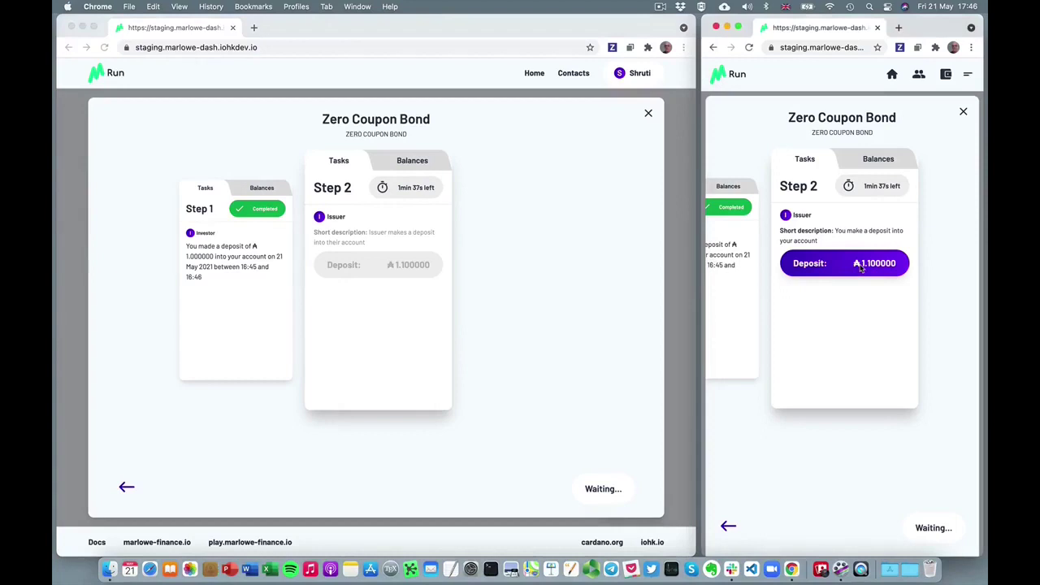
pyautogui.click(863, 268)
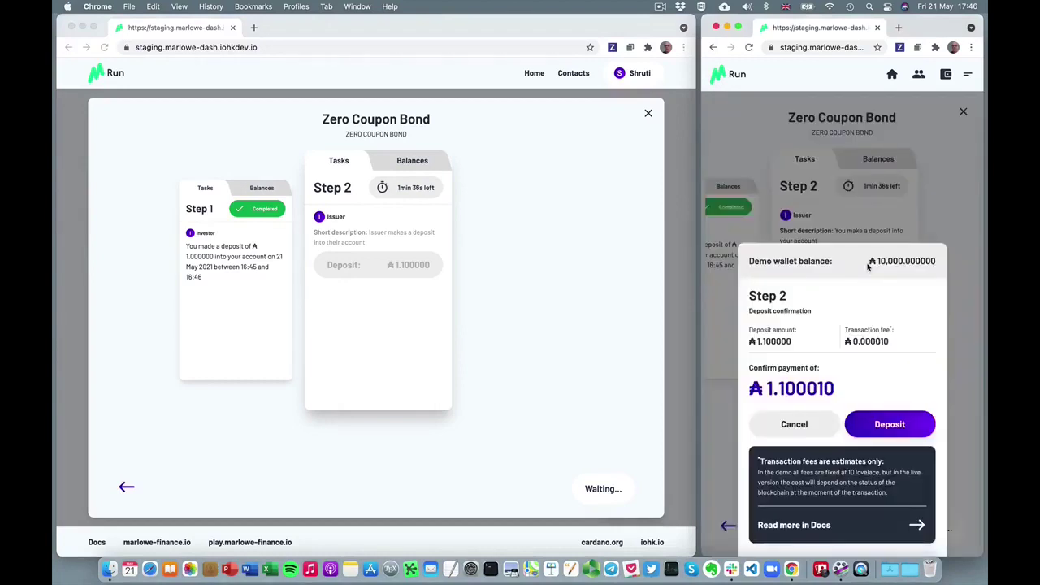
pyautogui.click(891, 429)
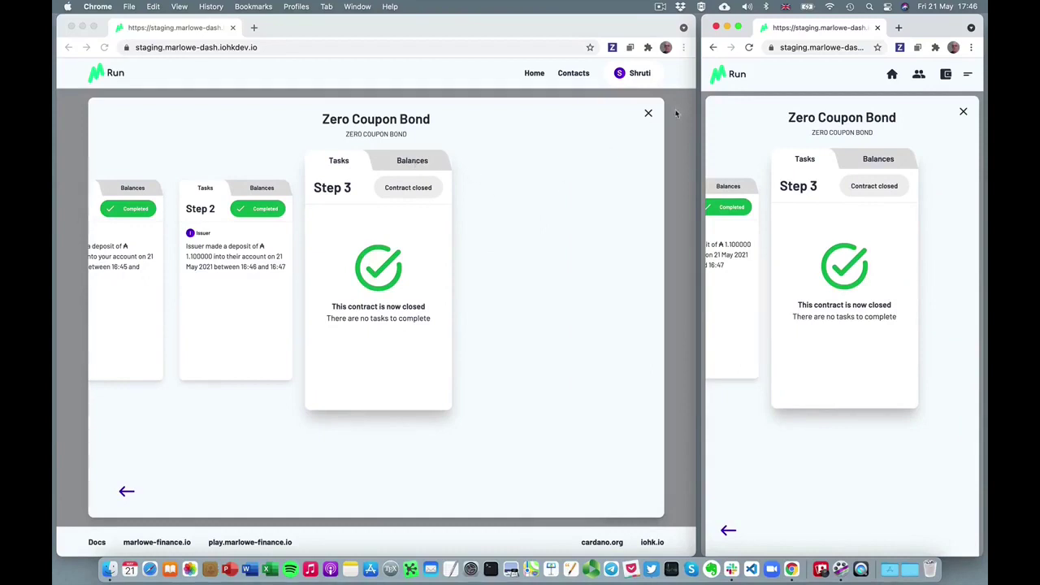
# - Close the bond's details in the investor's window and show that wallet's contract history
pyautogui.click(648, 115)
pyautogui.click(648, 115)
pyautogui.click(425, 149)
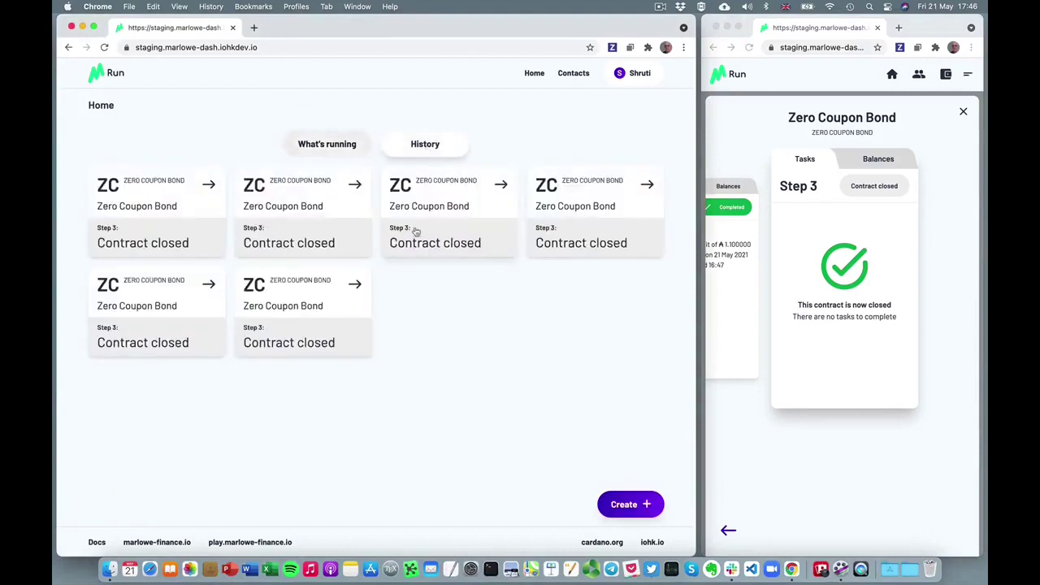